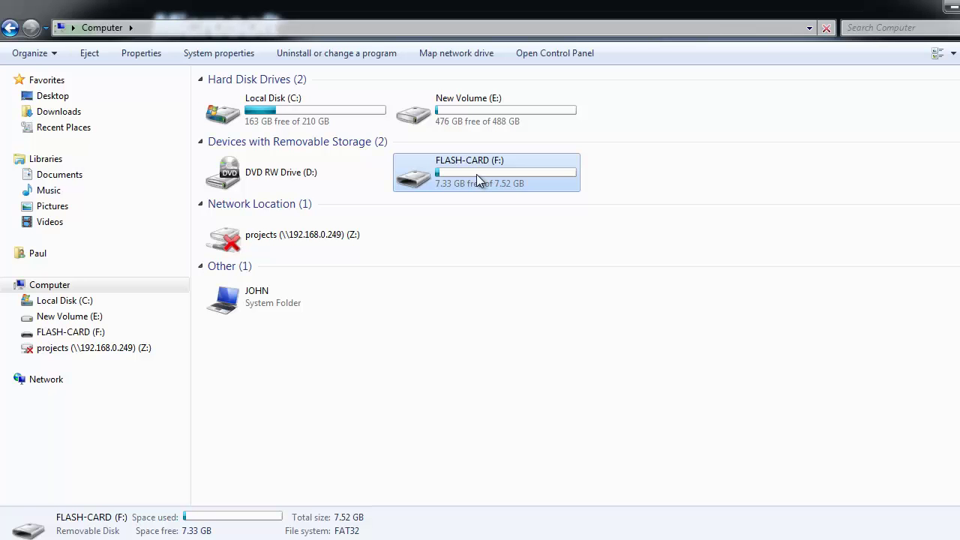
# - Quick-format the FLASH-CARD (F:) drive as FAT32, leaving 7.52 GB free
pyautogui.rightClick(477, 174)
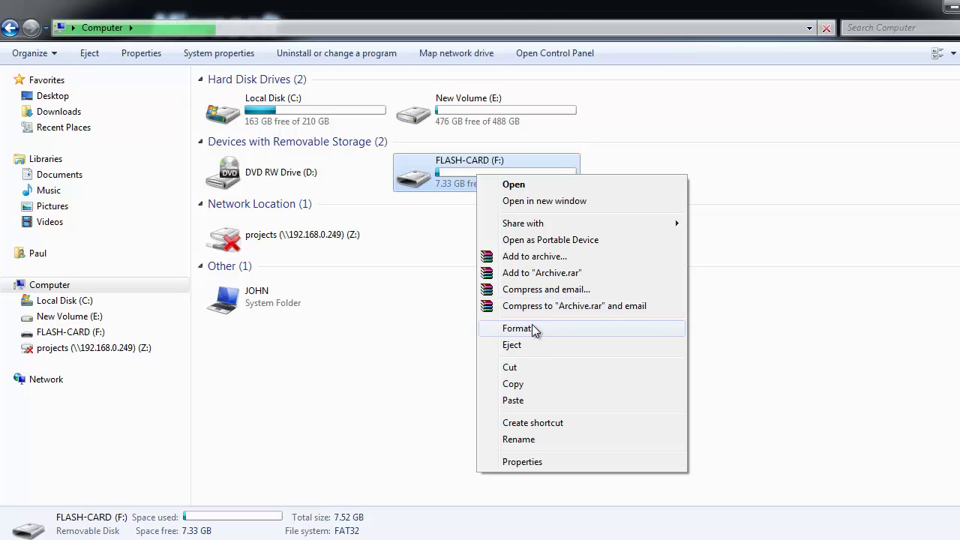
pyautogui.click(534, 329)
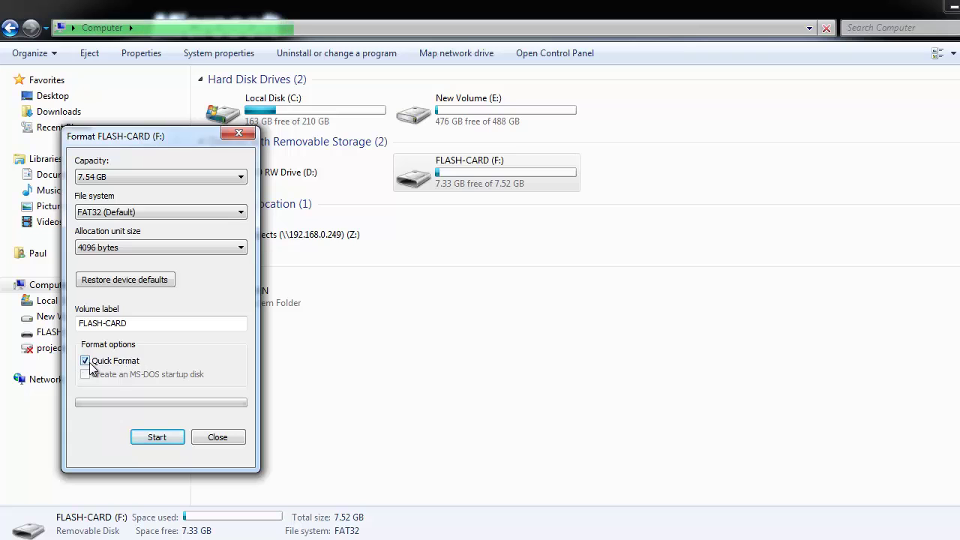
pyautogui.click(157, 439)
pyautogui.click(624, 278)
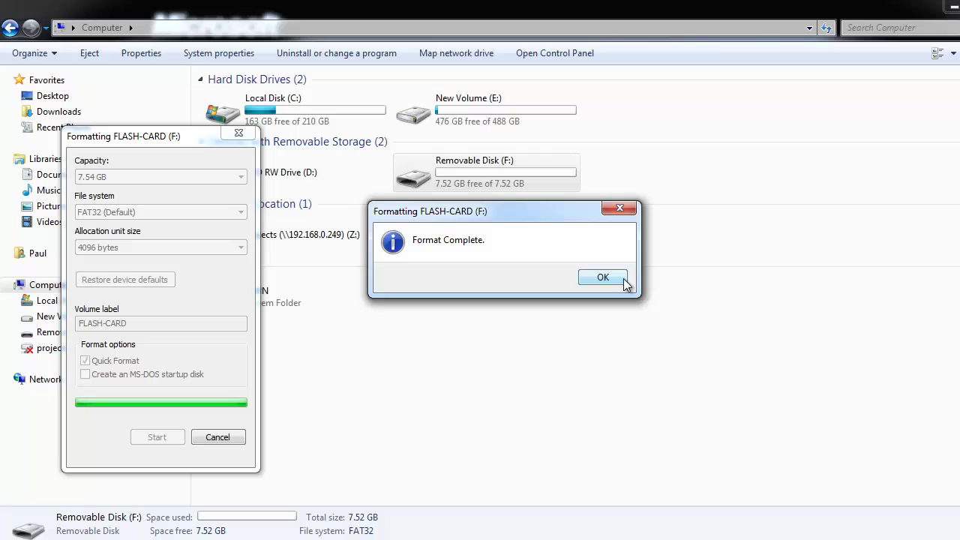
pyautogui.click(602, 277)
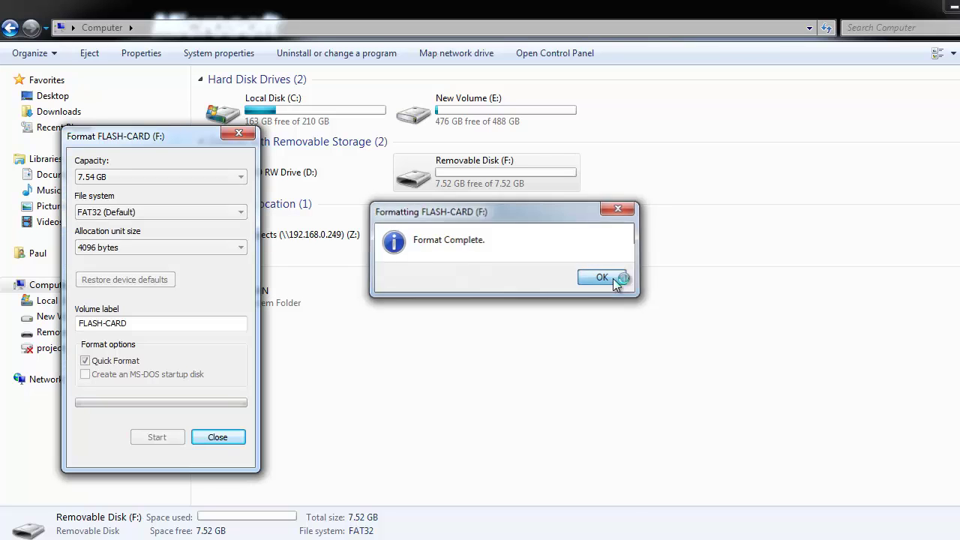
pyautogui.click(234, 441)
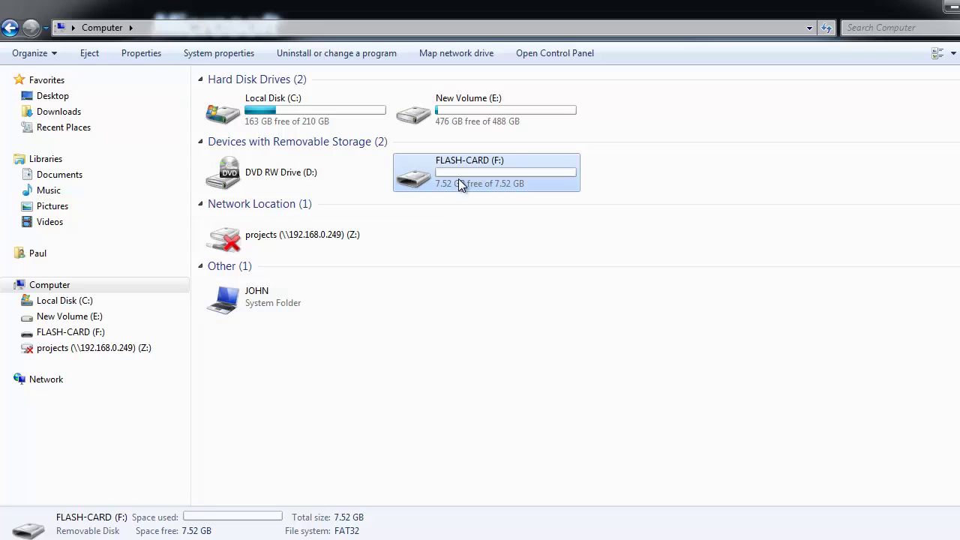
# - Open FLASH-CARD (F:) in Computer to see it contains no files
pyautogui.doubleClick(460, 181)
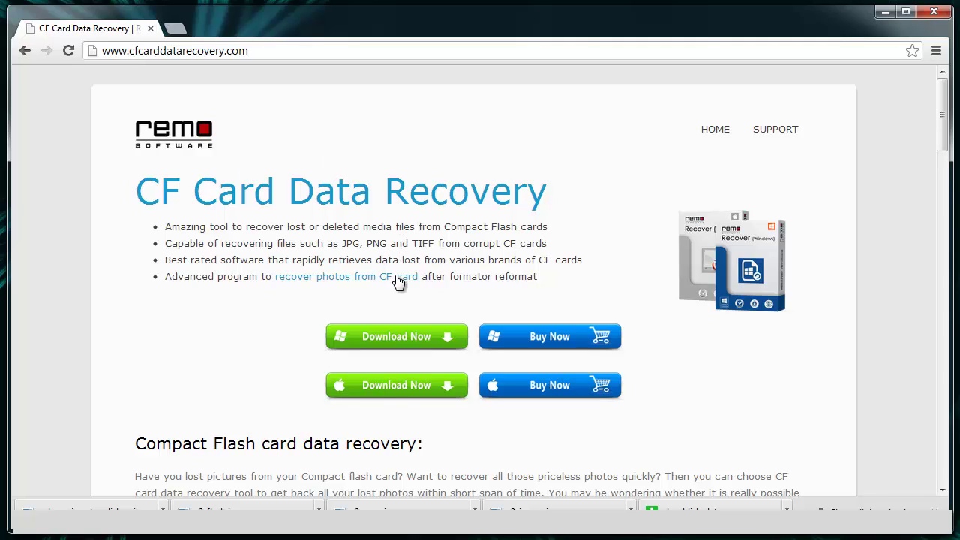
# - Download the Windows version of CF Card Data Recovery from cfcarddatarecovery.com
pyautogui.click(414, 334)
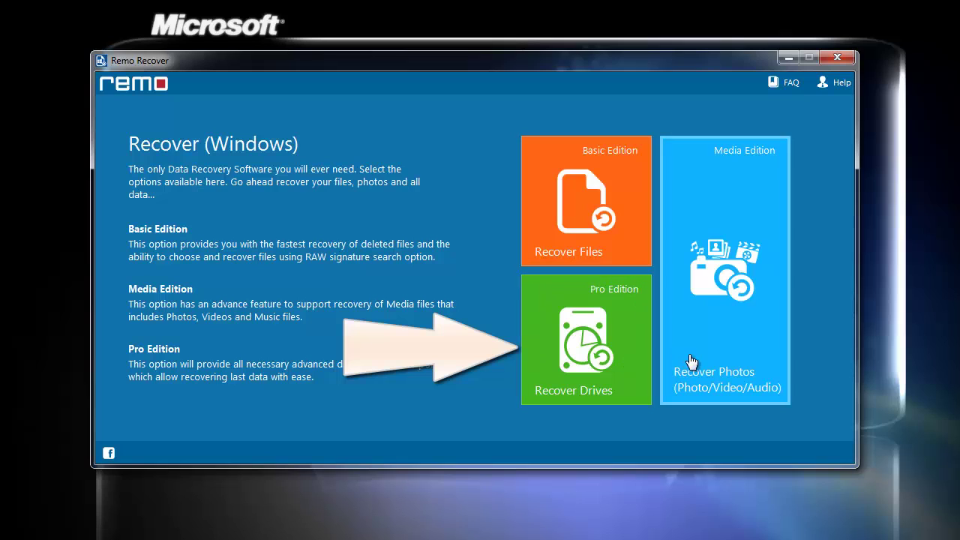
# - Select Recover Drives, then Formatted / Reformatted Recovery to list the available drives
pyautogui.click(566, 367)
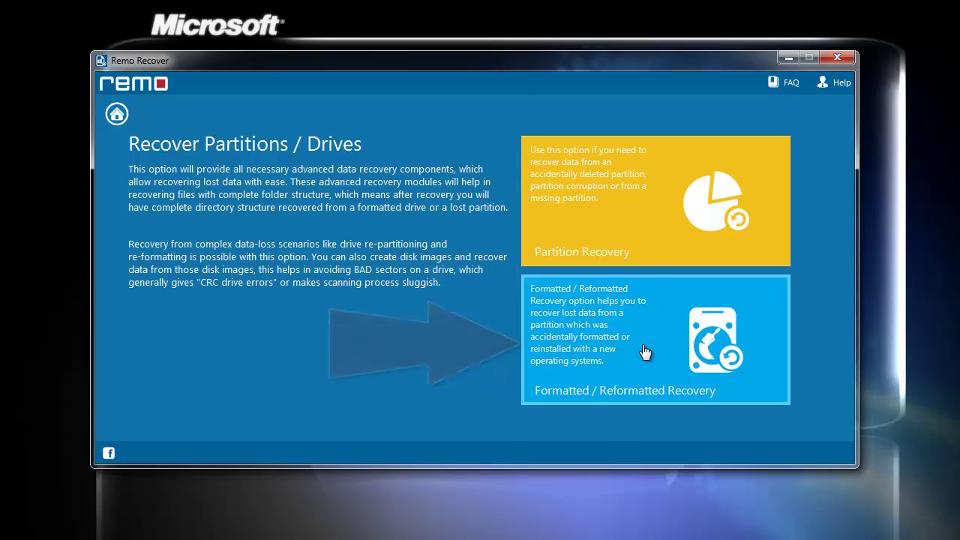
pyautogui.click(645, 352)
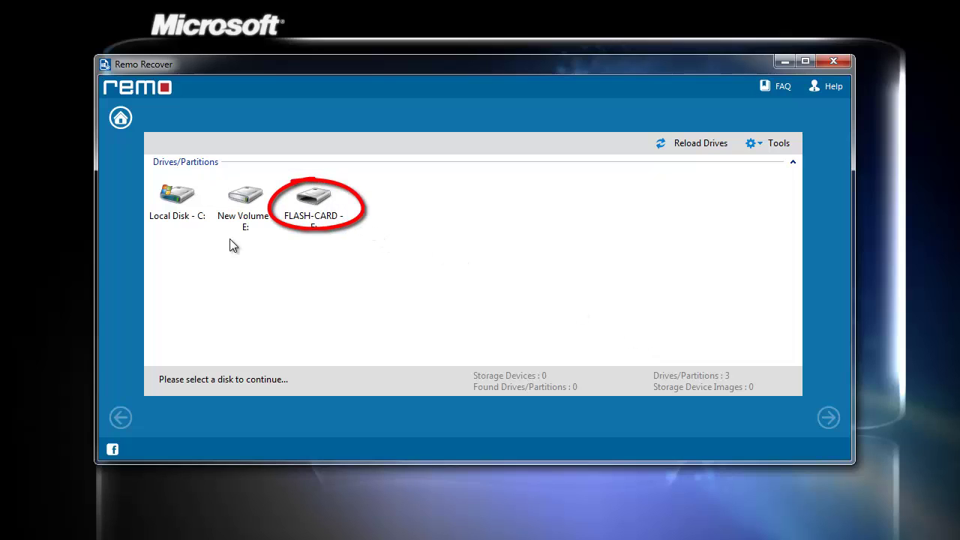
# - Scan FLASH-CARD F: for lost files, finding 3.58 GB in 671 files
pyautogui.click(316, 223)
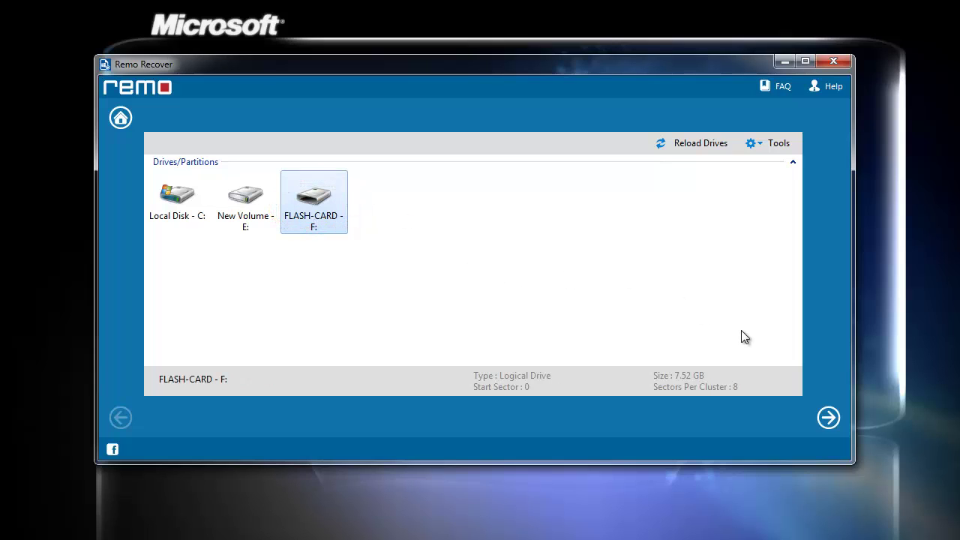
pyautogui.click(830, 418)
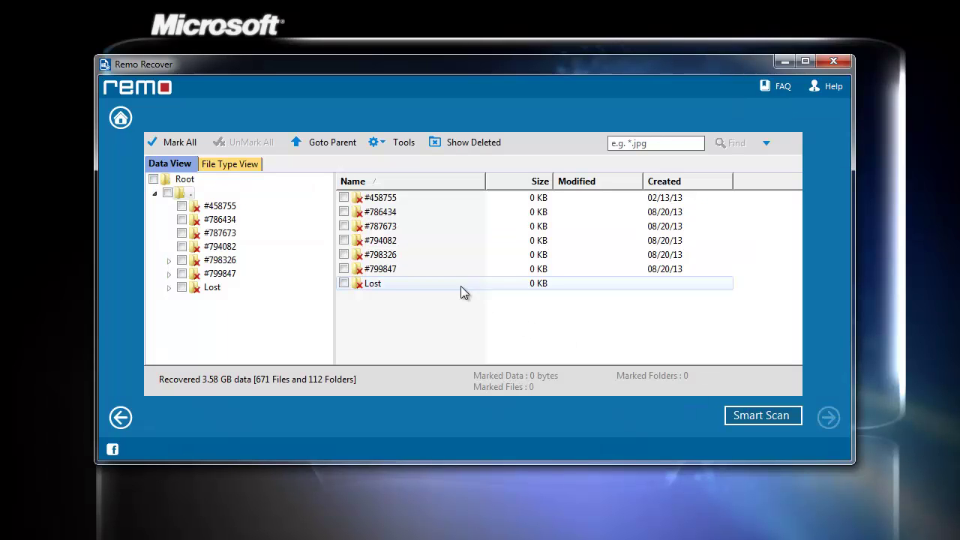
# - Mark folders #458755, #786434 and #787673 for recovery
pyautogui.click(344, 198)
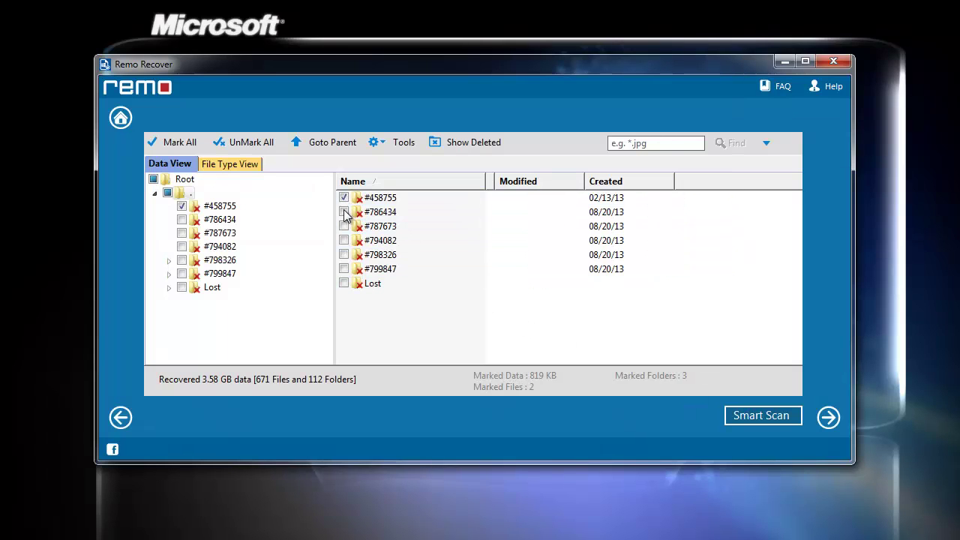
pyautogui.click(344, 212)
pyautogui.click(344, 226)
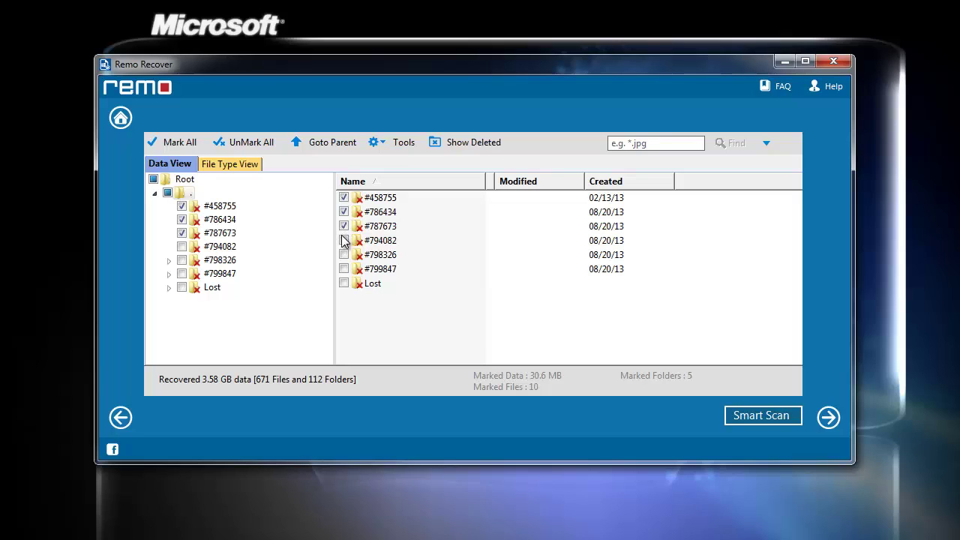
# - Continue to recovery and save the recovery session to Documents
pyautogui.click(829, 420)
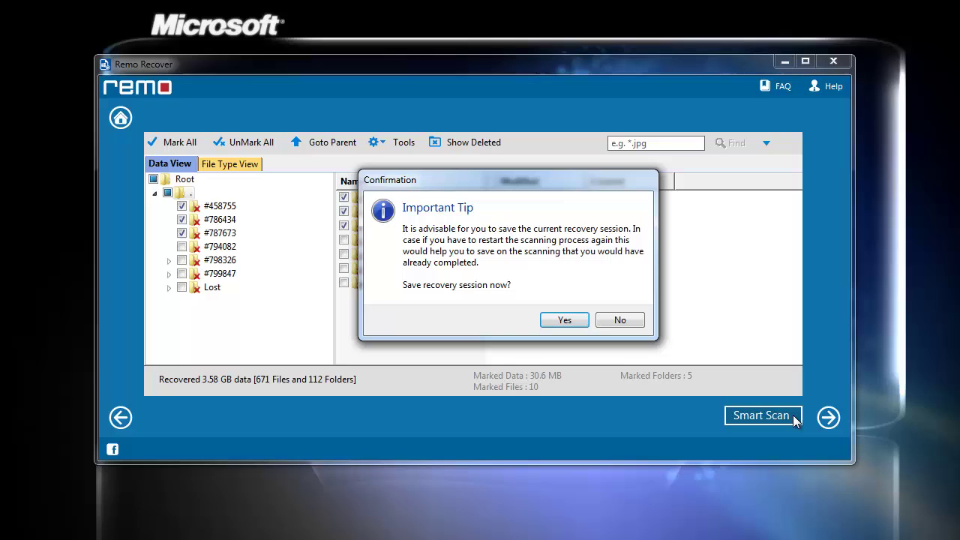
pyautogui.click(565, 321)
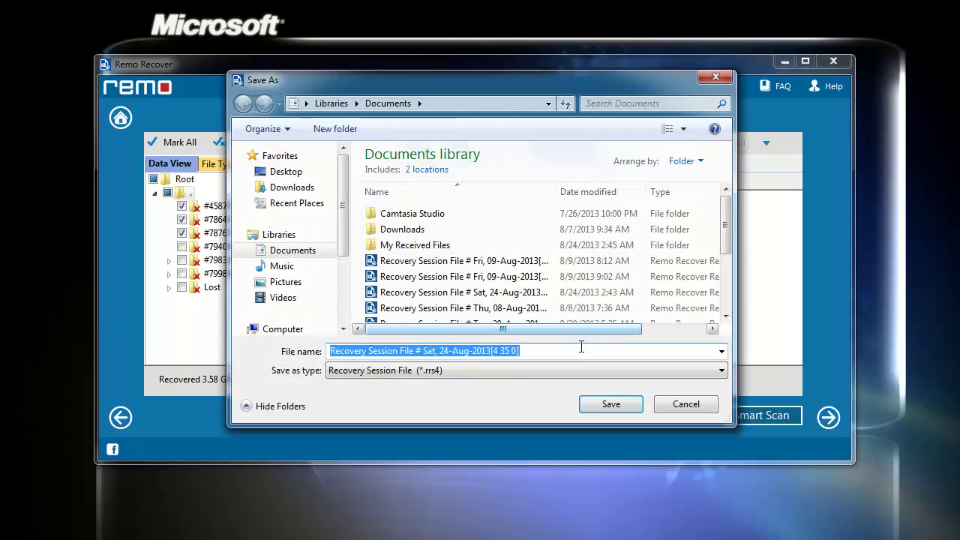
pyautogui.click(605, 404)
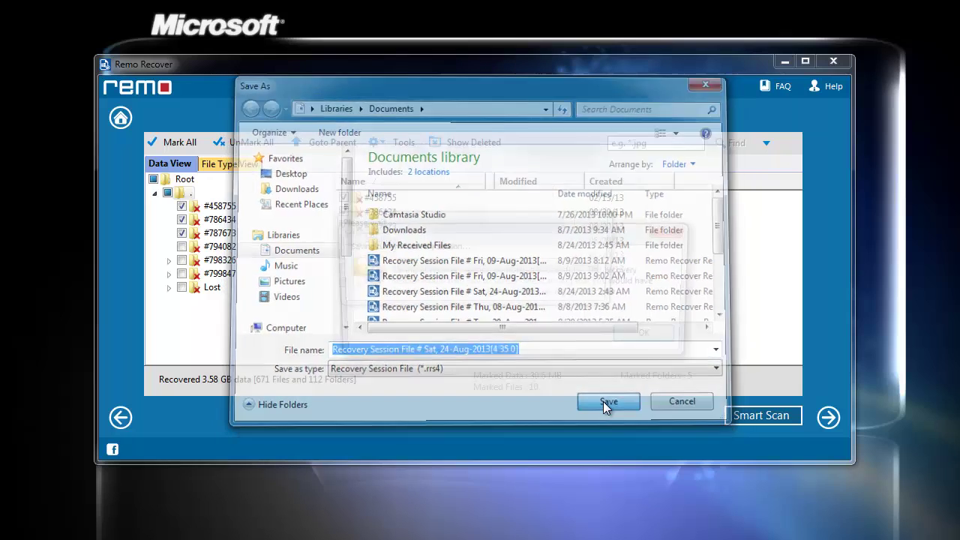
# - Save the recovered folders to E:\folder on New Volume (E:)
pyautogui.click(642, 337)
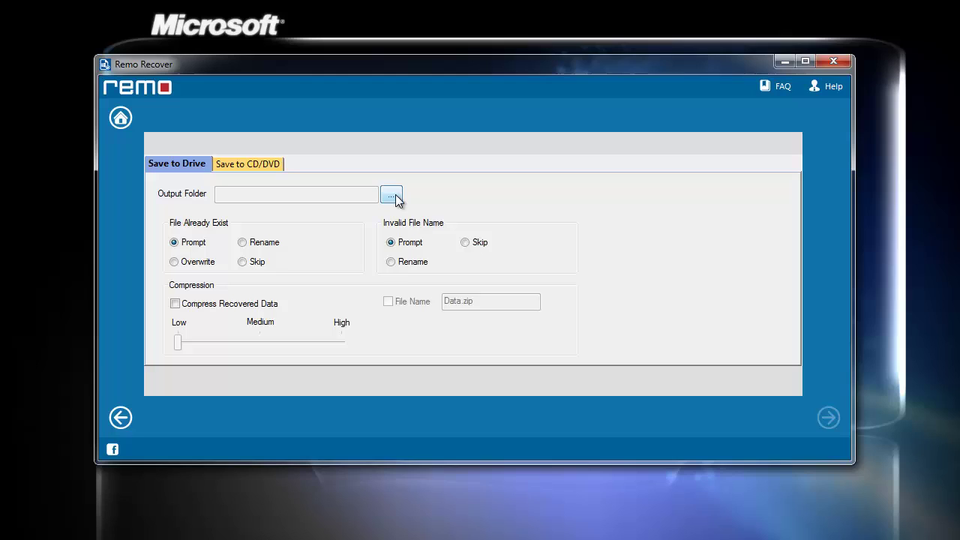
pyautogui.click(393, 201)
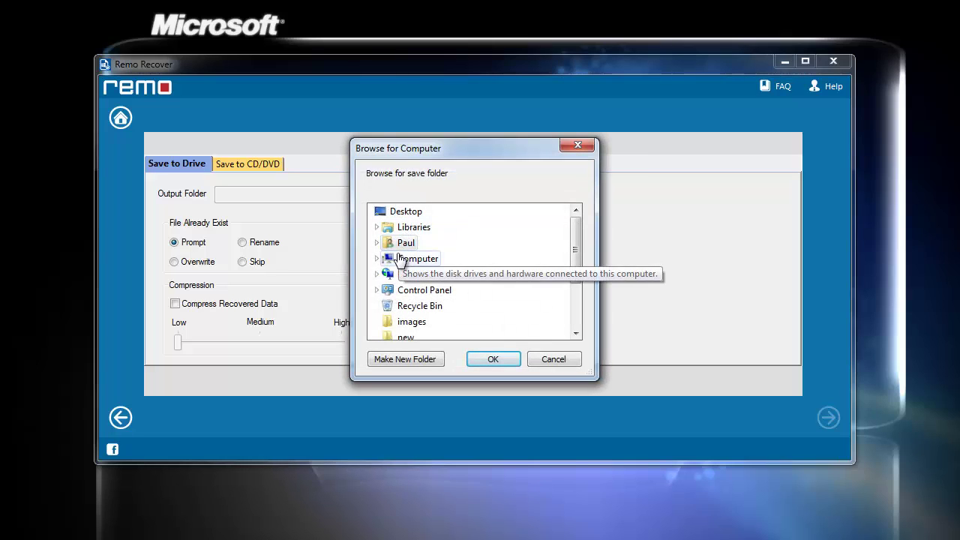
pyautogui.click(377, 259)
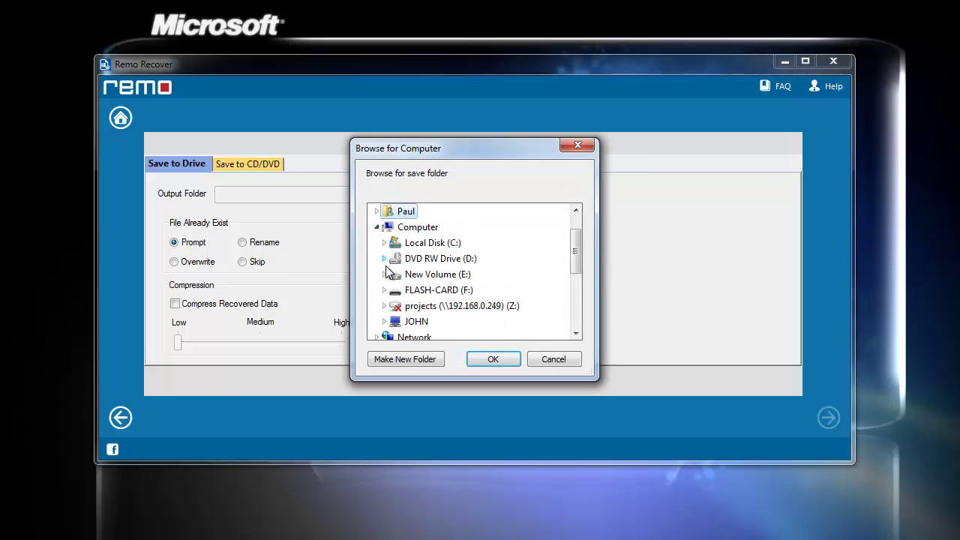
pyautogui.click(384, 275)
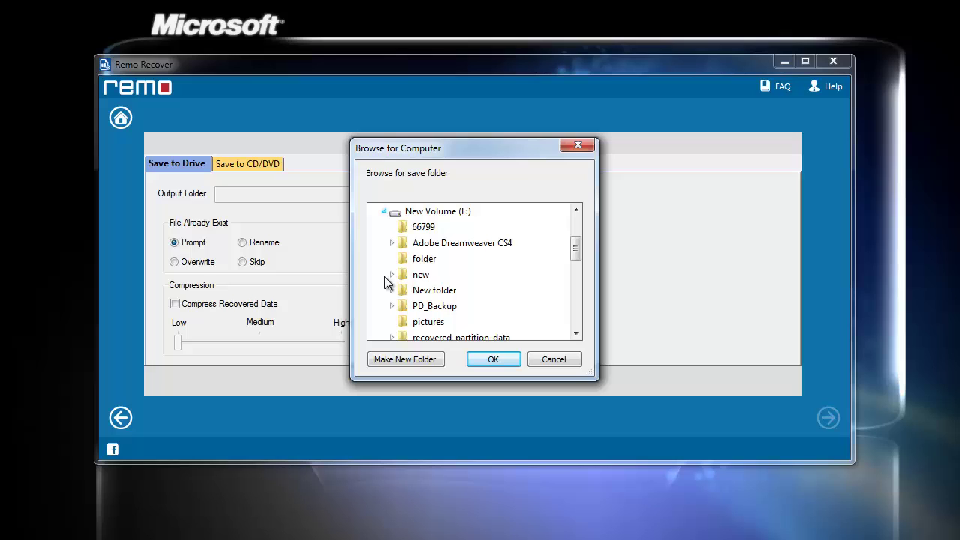
pyautogui.click(423, 264)
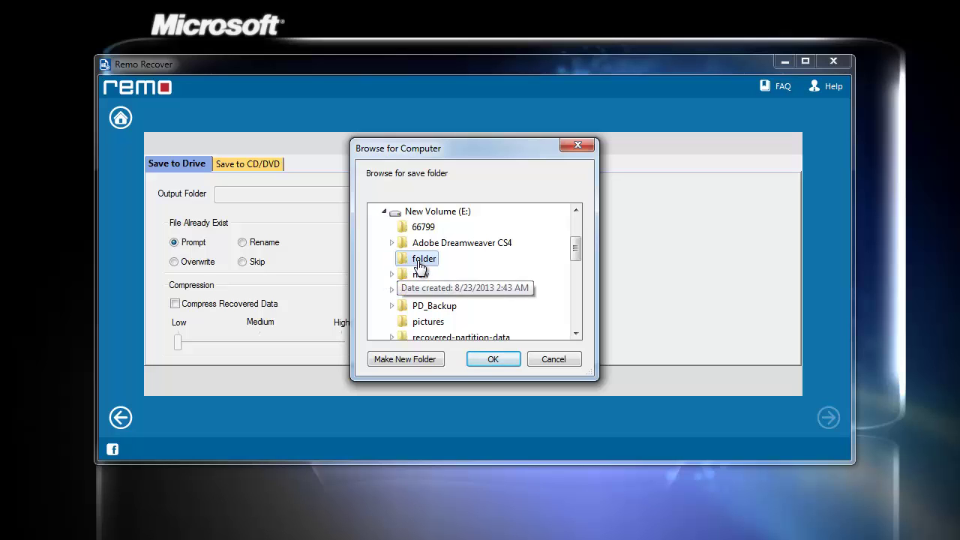
pyautogui.click(492, 359)
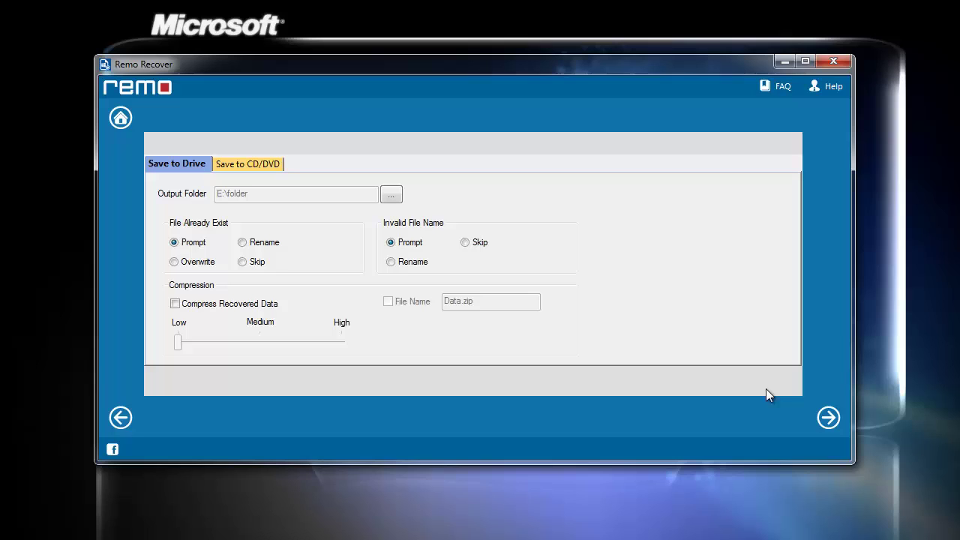
pyautogui.click(830, 421)
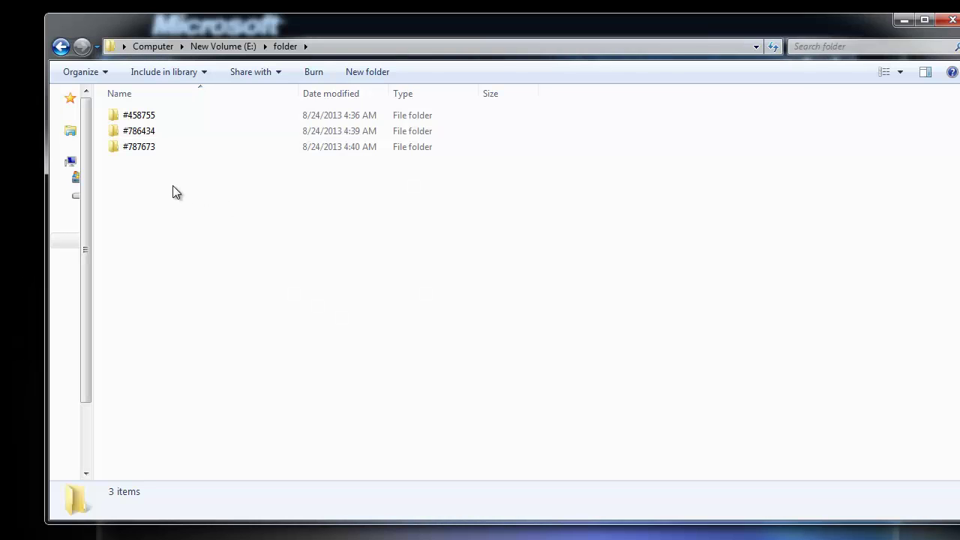
# - Play the Backstreet Boys 'All I Have To Give' video from recovered folder #787673
pyautogui.doubleClick(185, 147)
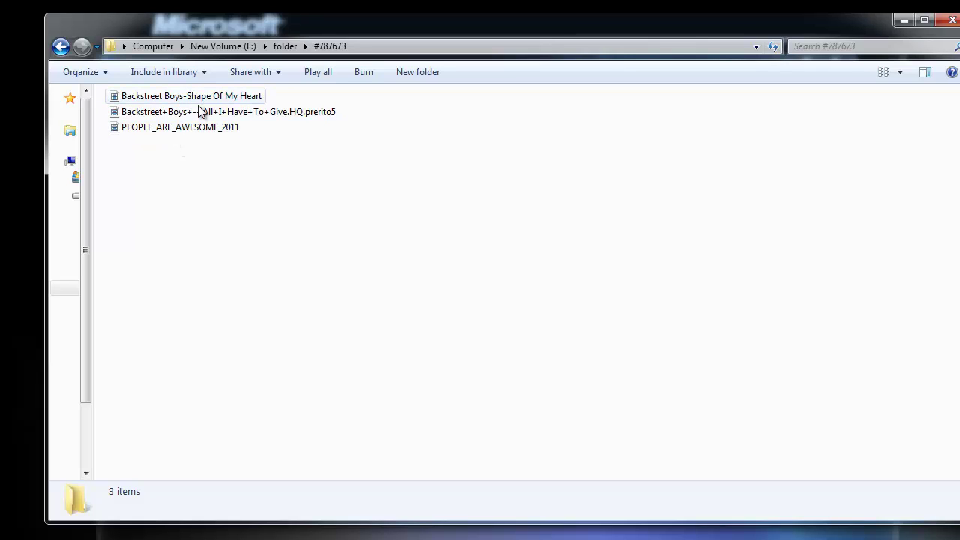
pyautogui.click(204, 115)
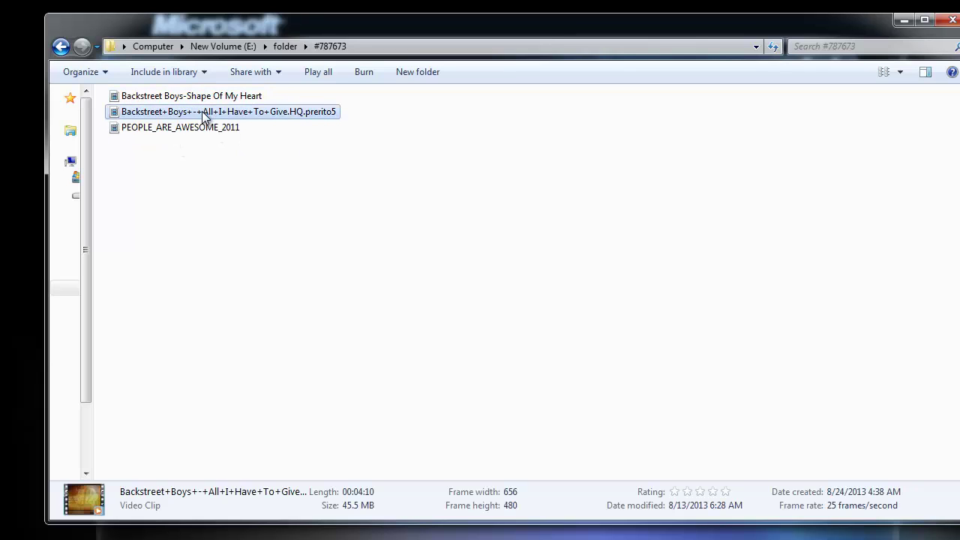
pyautogui.doubleClick(204, 112)
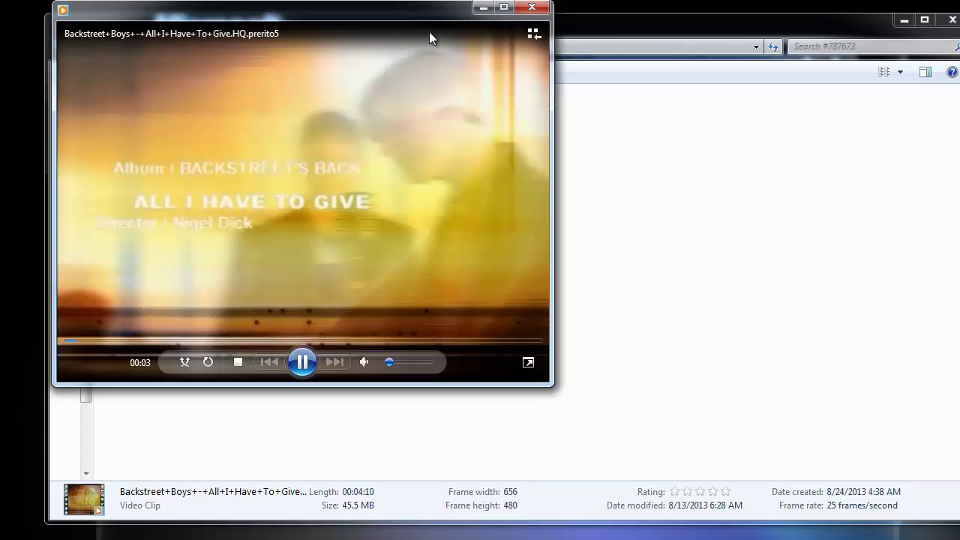
# - Close Windows Media Player after the recovered video plays briefly
pyautogui.click(532, 6)
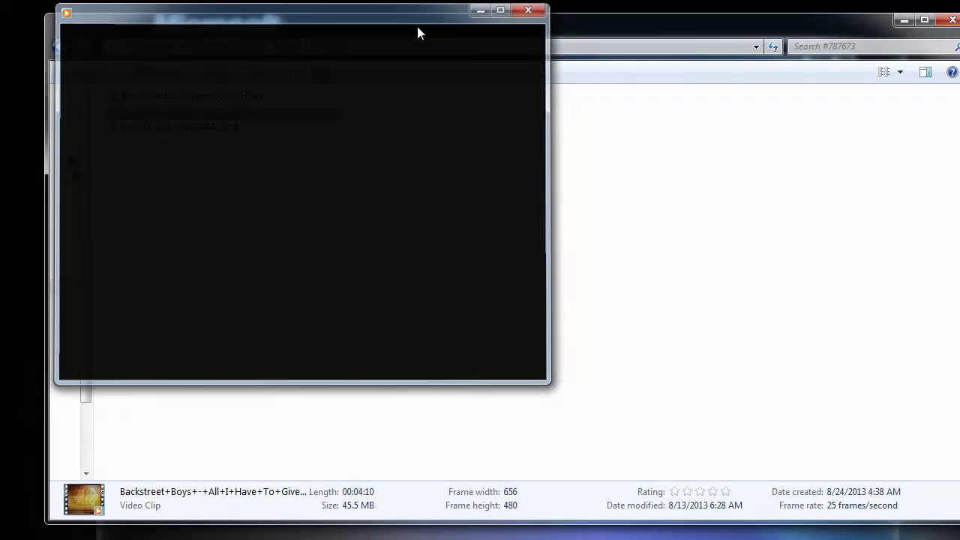